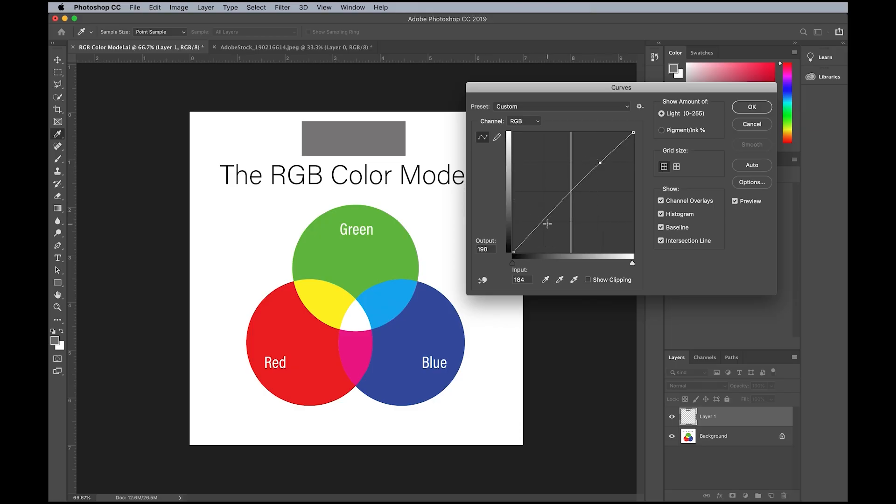
- Remove the RGB curve point, then try the Red curve's midpoint at outputs 190 and 84 and remove it
drag(599, 163, 581, 116)
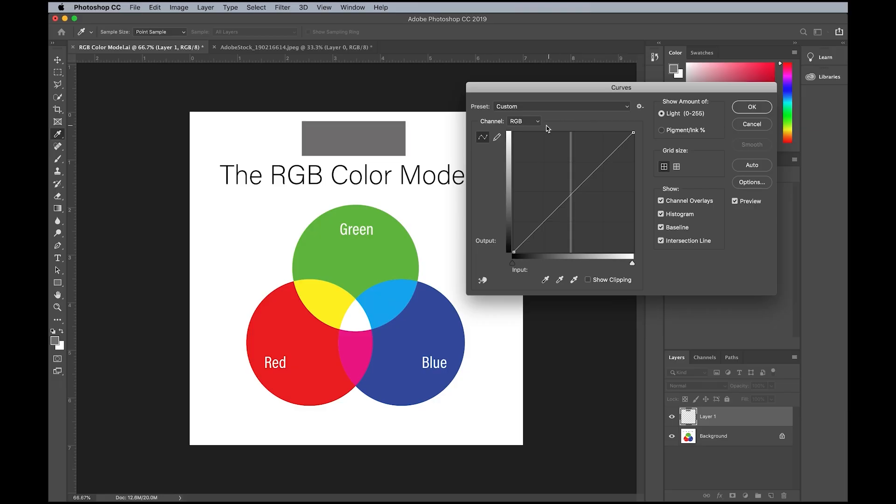
click(538, 122)
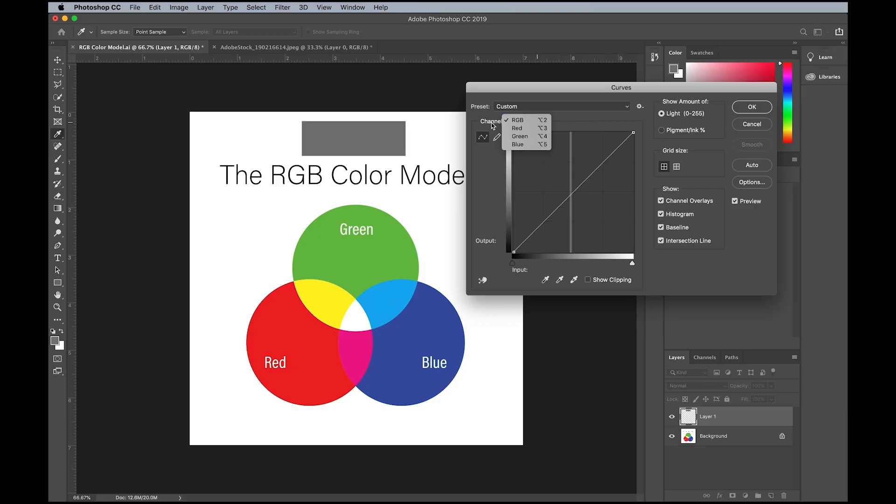
click(526, 130)
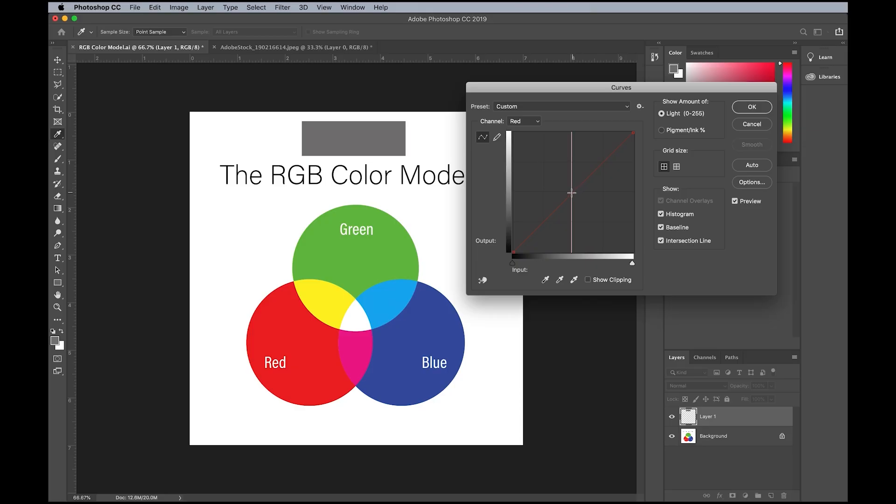
drag(571, 192, 572, 163)
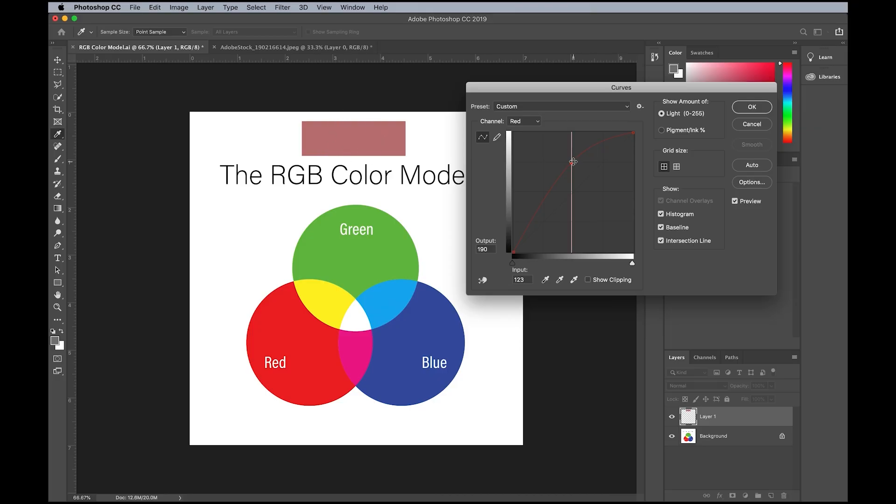
drag(572, 162, 572, 212)
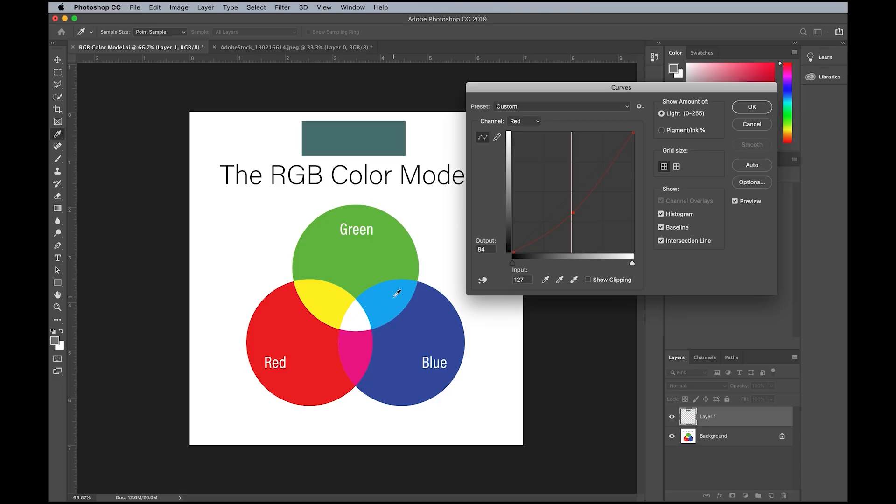
drag(573, 213, 522, 66)
- Try out the Green and Blue channel curves on the gray rectangle, then cancel the Curves adjustment
click(521, 121)
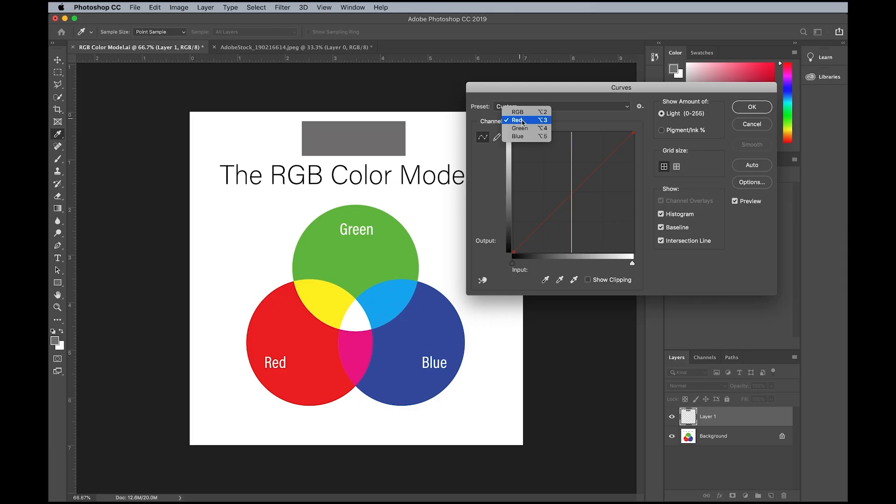
click(523, 129)
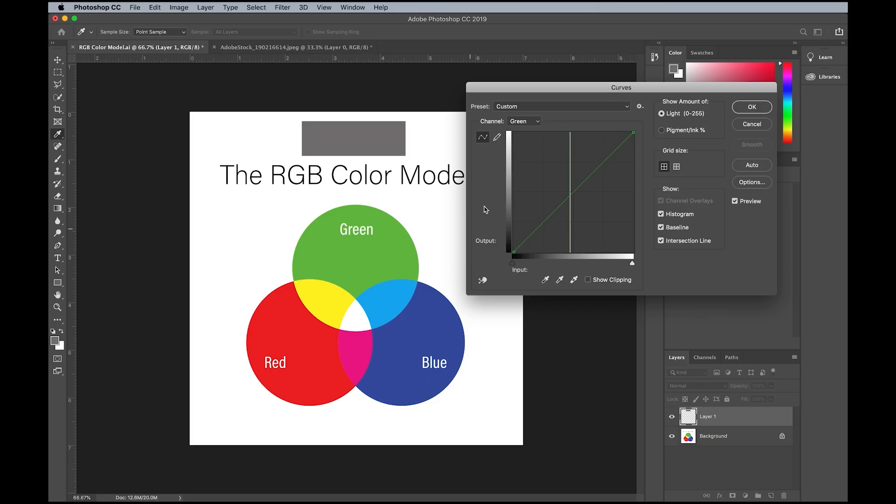
drag(569, 193, 464, 117)
click(536, 121)
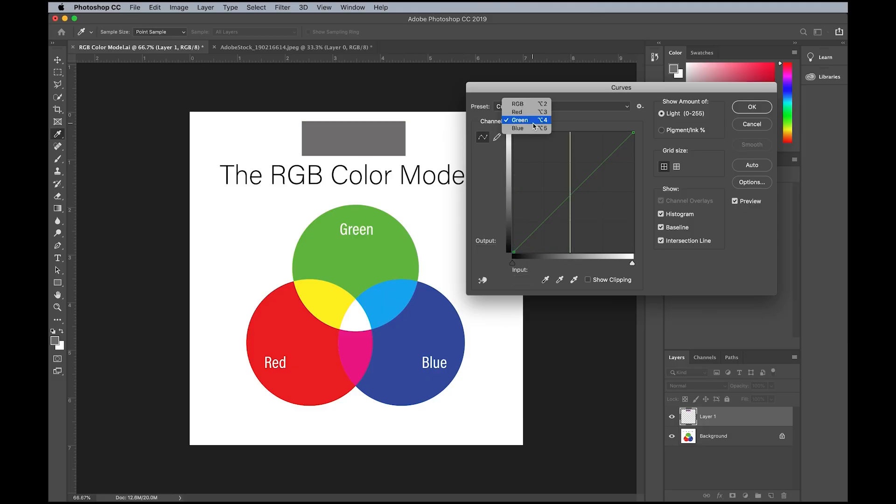
click(532, 129)
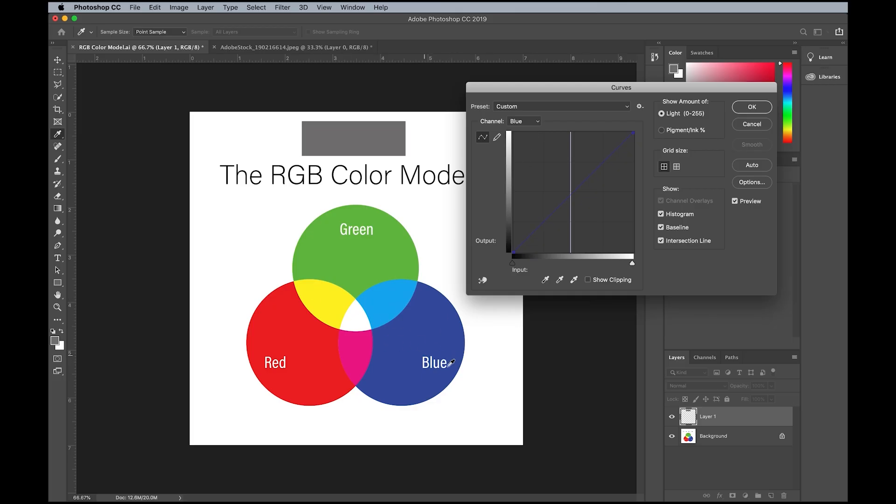
drag(572, 189, 536, 114)
click(521, 122)
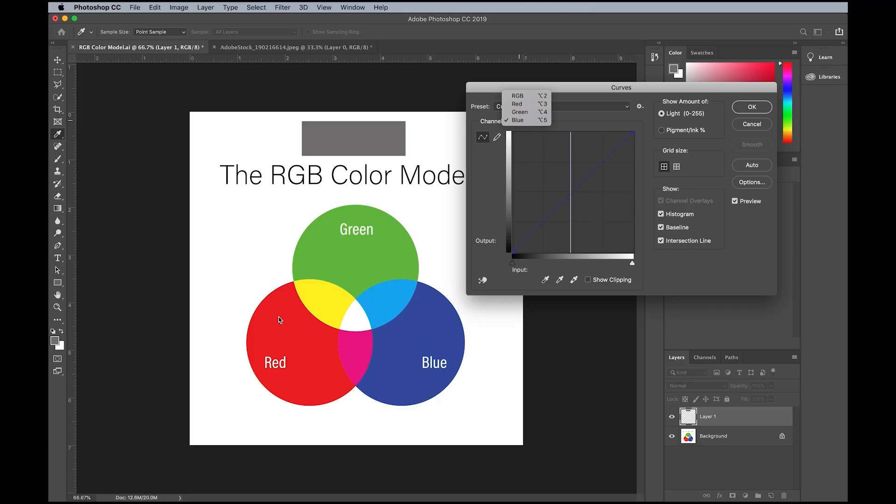
click(636, 88)
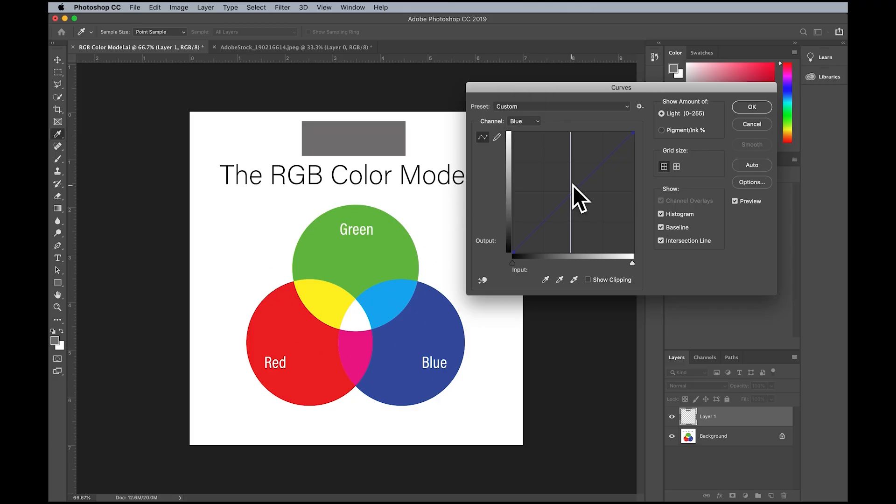
click(757, 125)
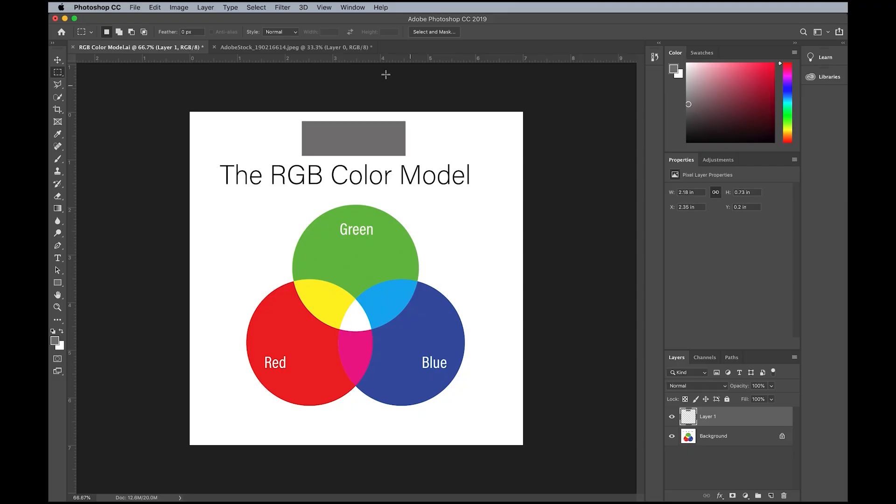
- Switch to the AdobeStock_190216614.jpeg document, show the Info panel and collapse it
click(326, 48)
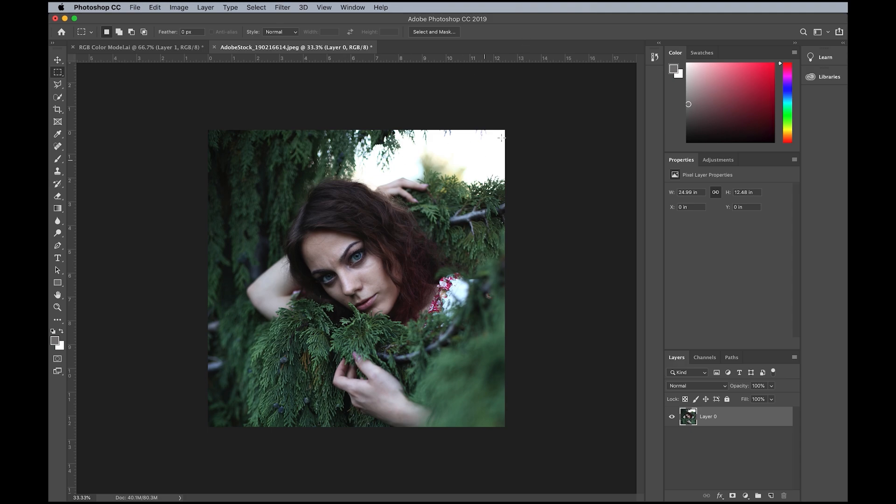
click(359, 8)
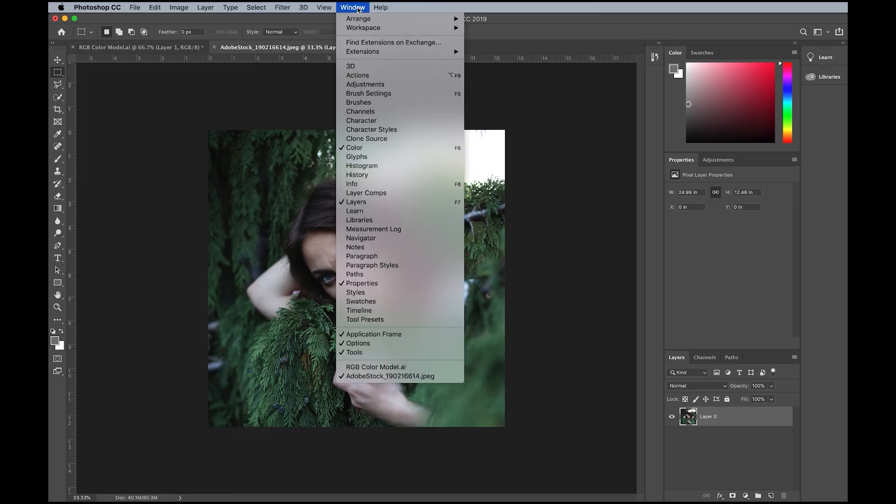
click(351, 185)
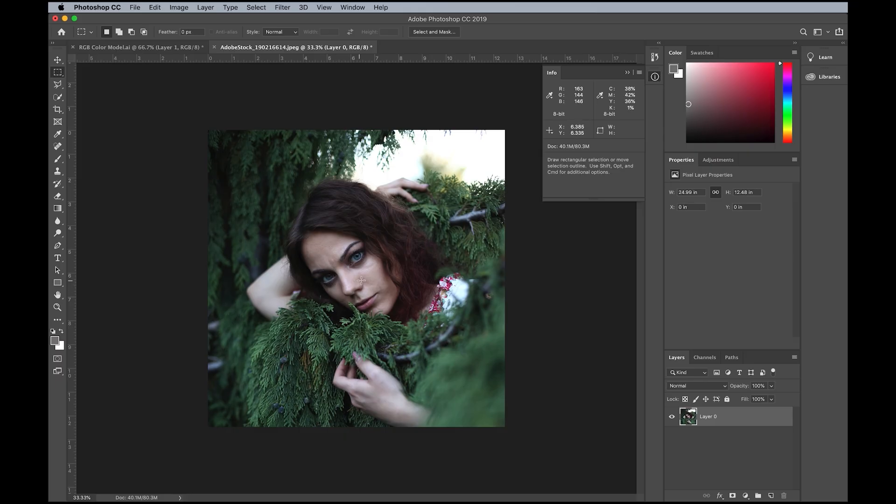
click(654, 77)
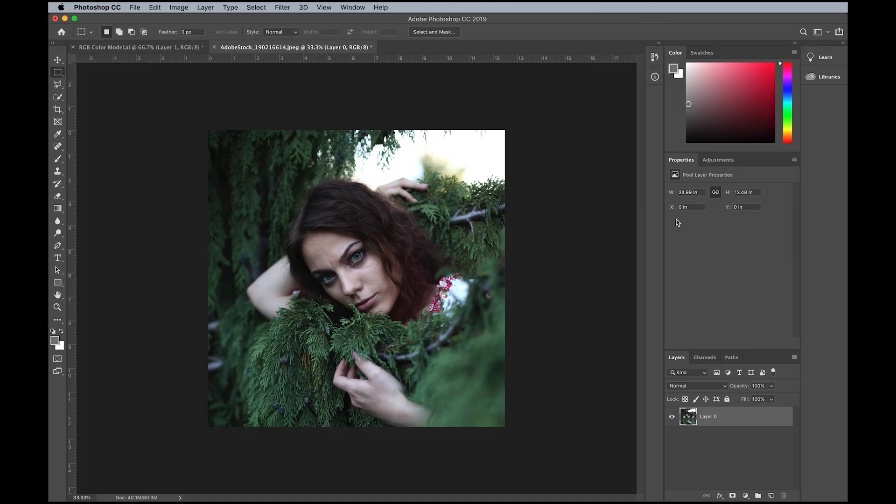
- Add a Curves adjustment layer with RGB curve points at input 179, output 196 and input 44, output 44
click(746, 495)
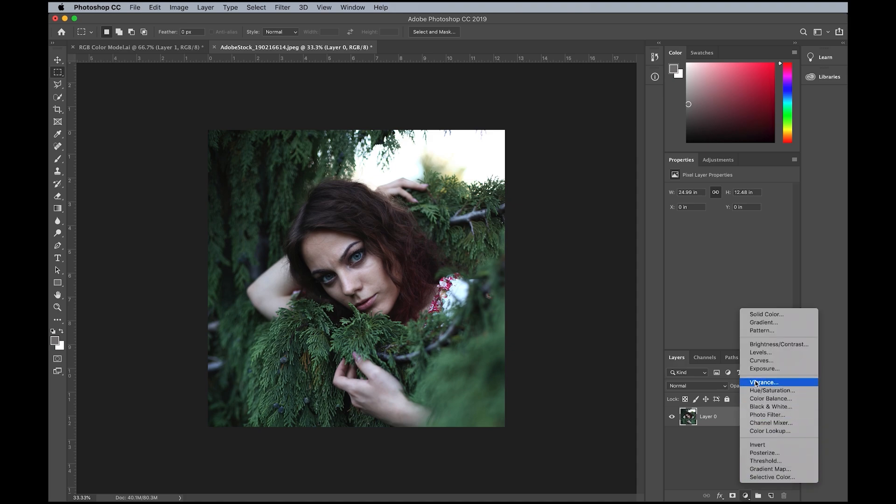
click(758, 361)
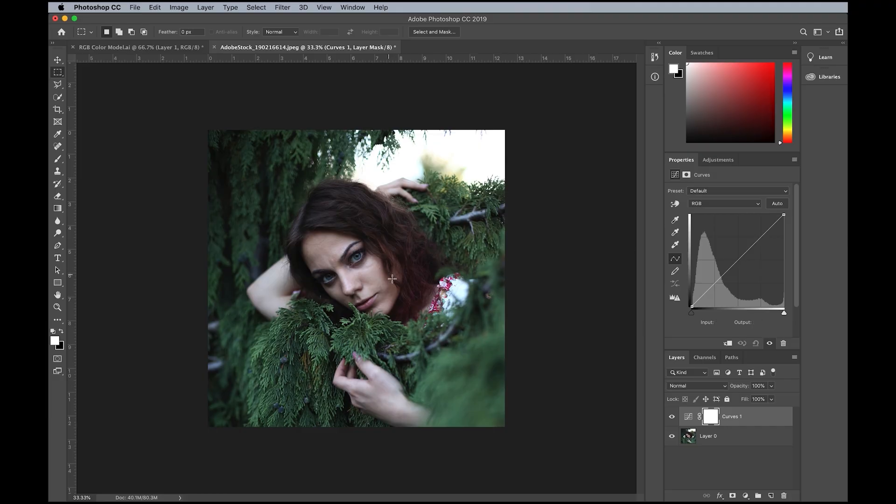
drag(758, 241, 756, 235)
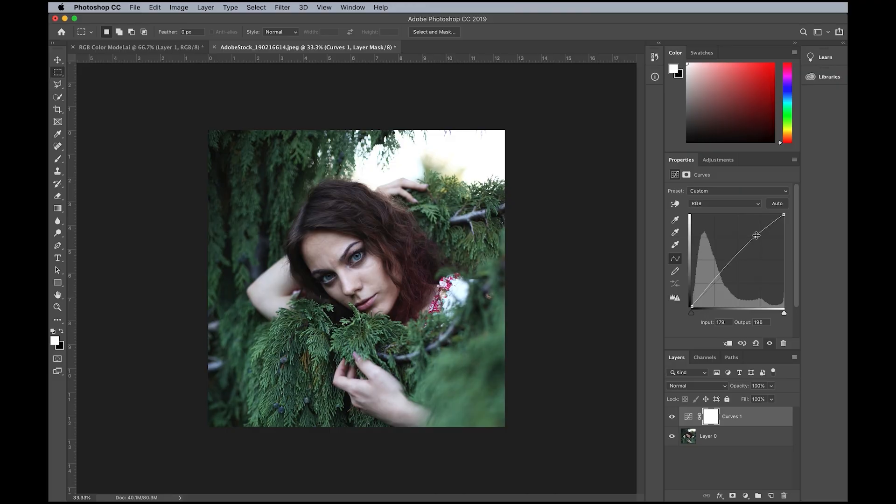
drag(708, 289, 707, 290)
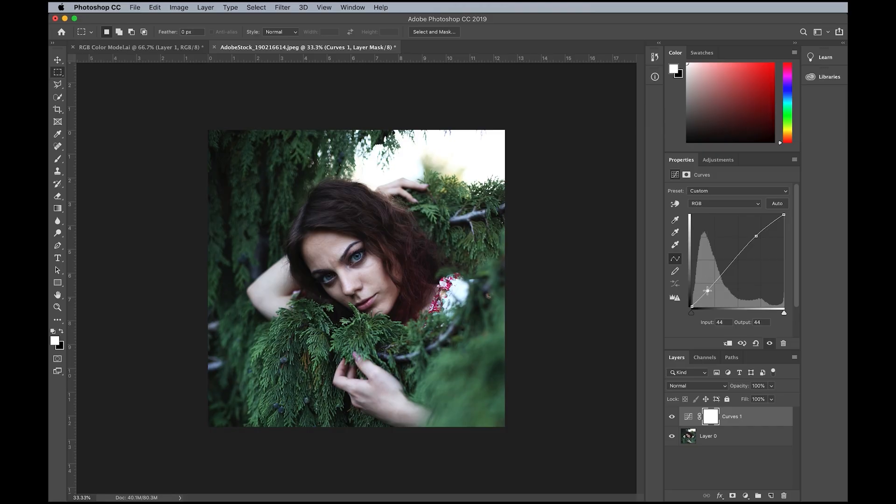
- Use on-image adjustment on the forehead skin to set a Red curve point at input 133, output 140
click(726, 207)
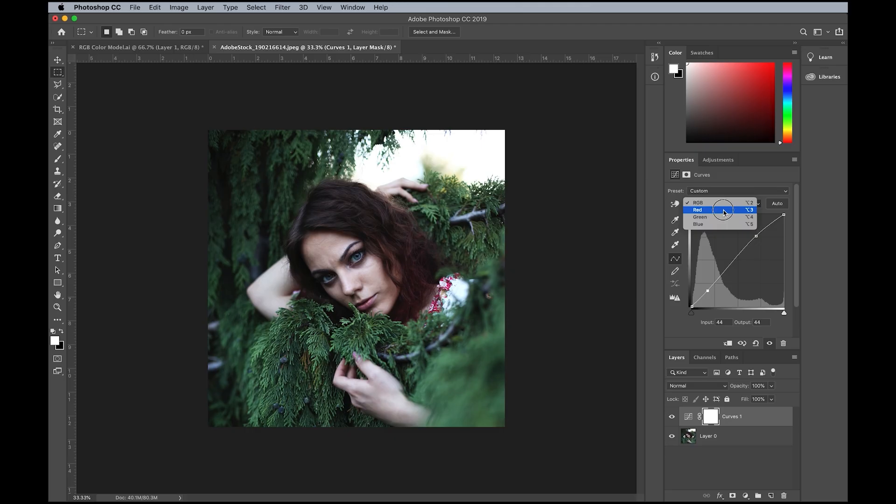
click(725, 212)
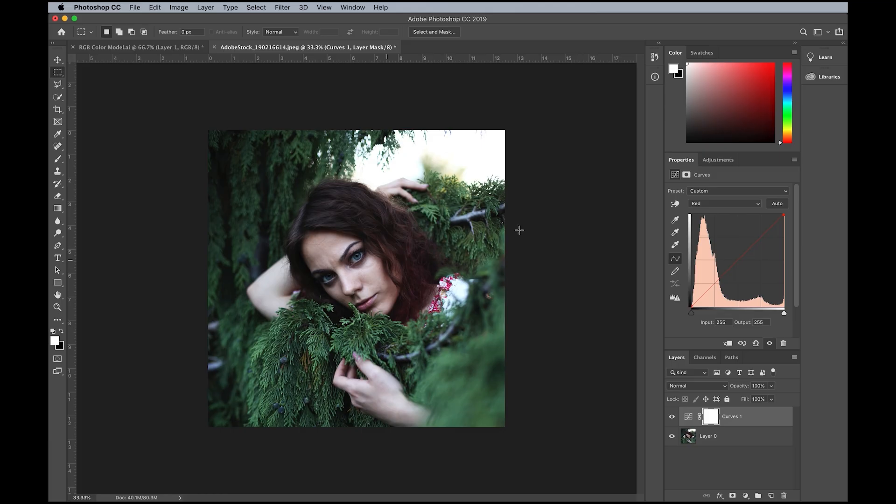
click(675, 204)
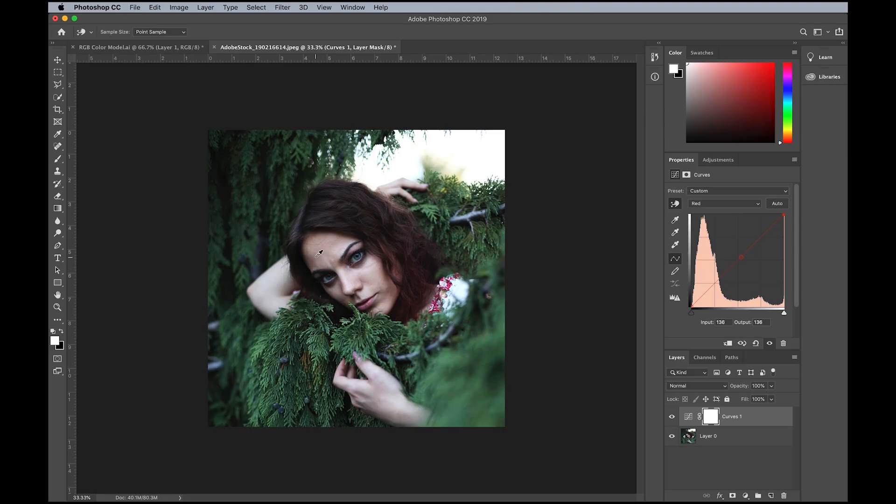
click(317, 256)
mouse_move(318, 256)
mouse_down()
mouse_move(317, 248)
mouse_move(313, 263)
mouse_move(315, 253)
mouse_up()
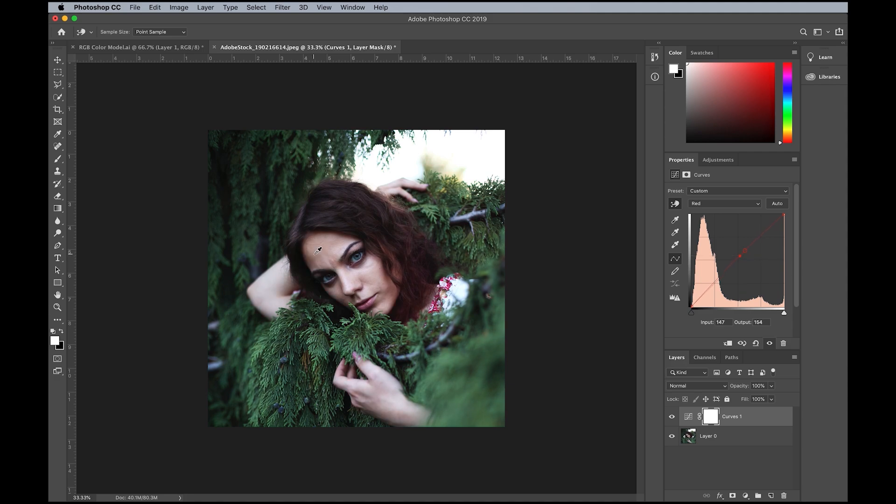
- Try raising the Green curve to output 184 at input 107, then remove the point
click(718, 205)
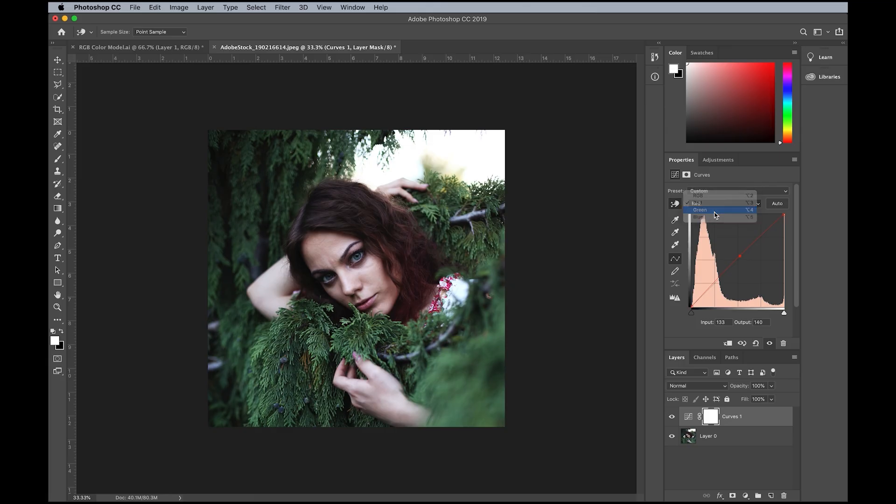
click(716, 210)
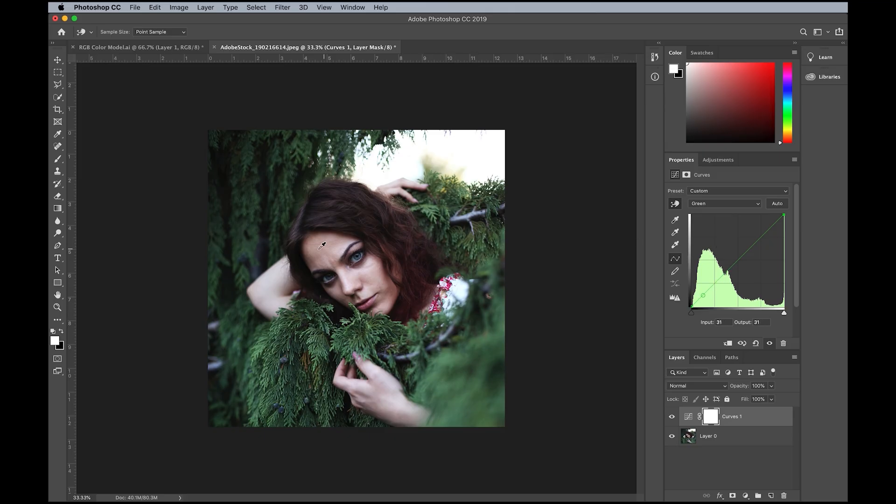
mouse_move(316, 253)
mouse_down()
mouse_move(313, 262)
mouse_move(310, 247)
mouse_up()
drag(170, 247, 173, 216)
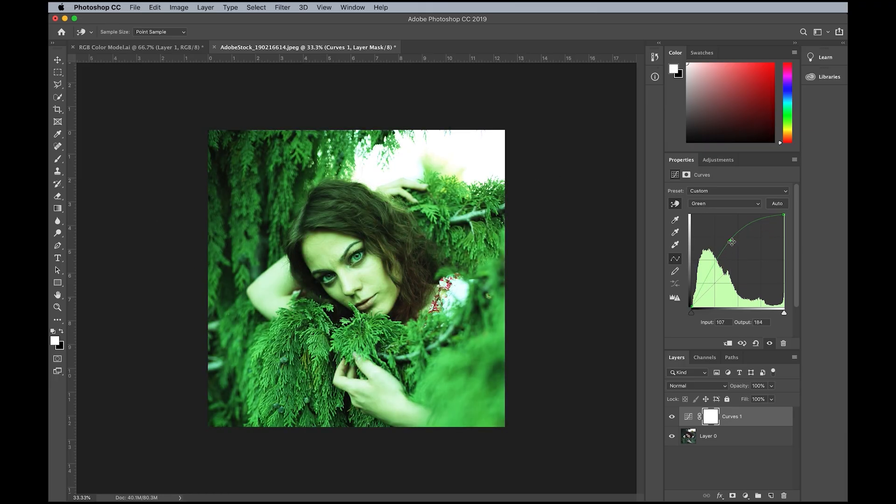
drag(731, 240, 695, 203)
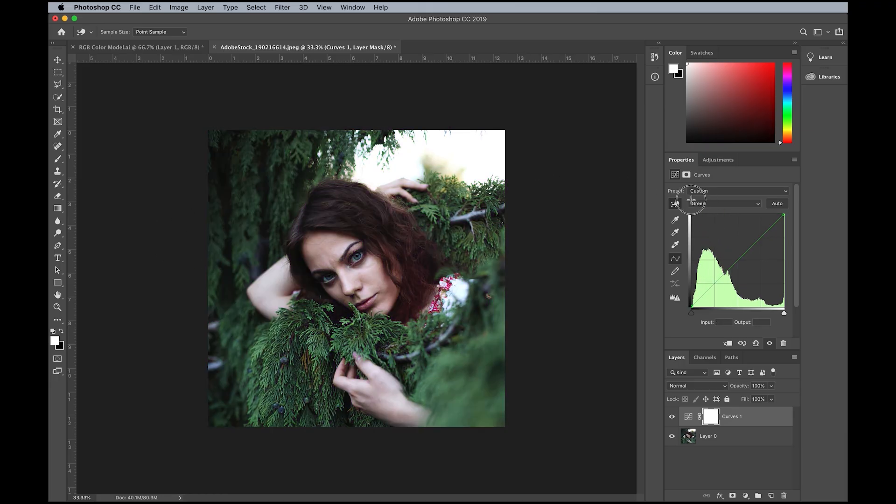
- Lower the Blue channel curve slightly at the woman's forehead skin tone using on-image adjustment
click(719, 204)
click(716, 212)
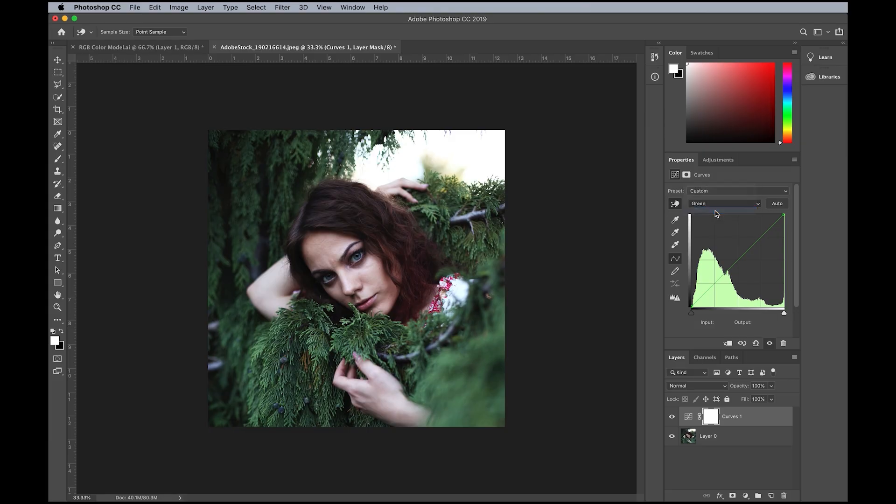
click(329, 251)
mouse_move(329, 251)
mouse_down()
mouse_move(327, 262)
mouse_move(313, 255)
mouse_up()
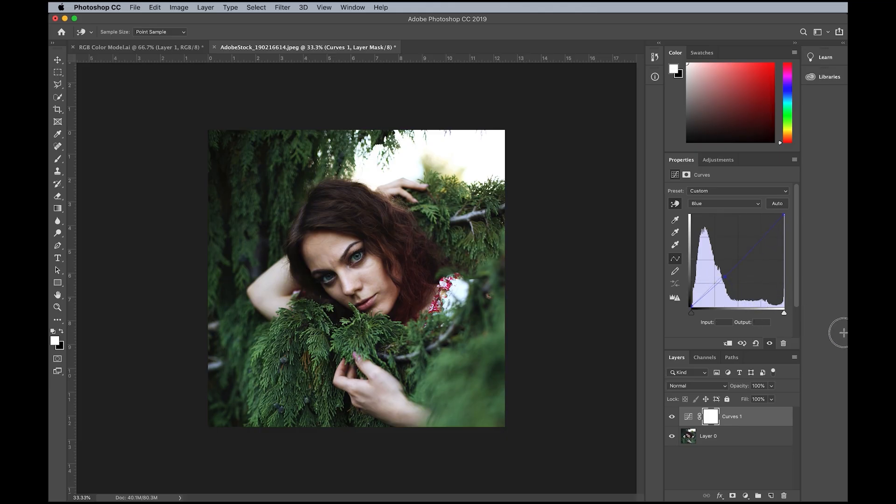
- Lower the Green channel curve on the forehead skin to output 138 at input 143
click(708, 207)
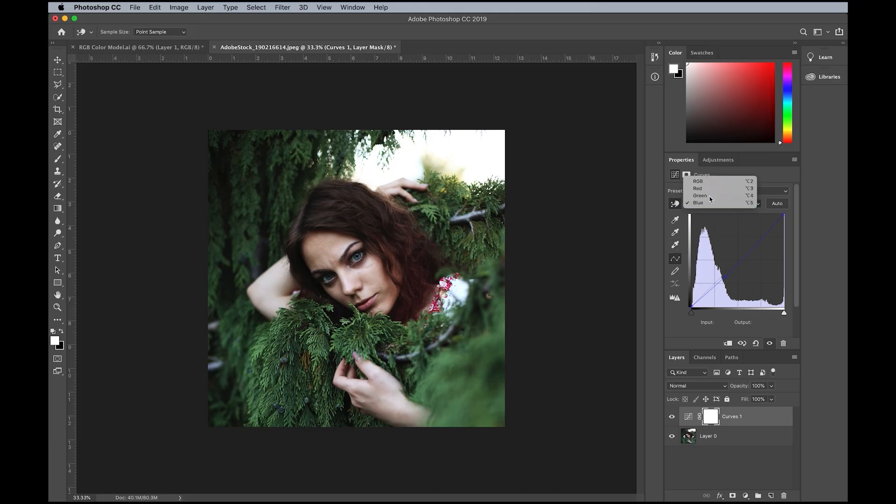
click(707, 195)
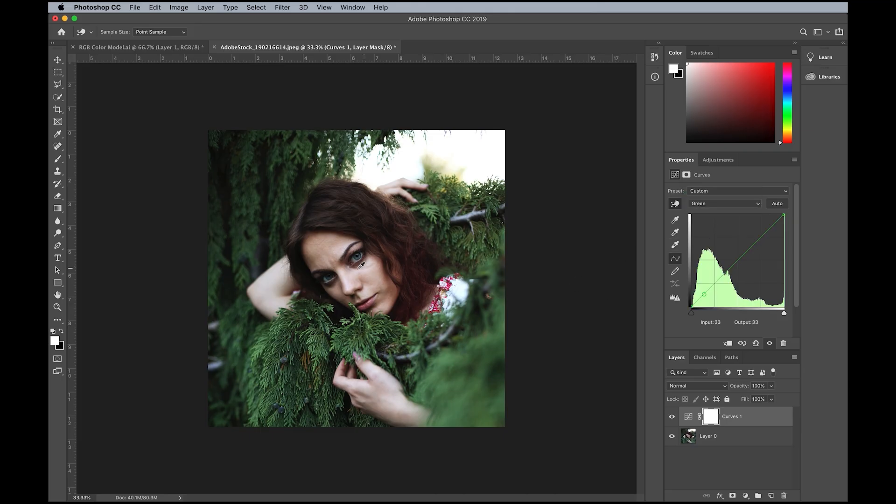
click(319, 249)
drag(319, 250, 318, 253)
- Raise the Red channel curve on the forehead skin to output 148 at input 133
click(724, 204)
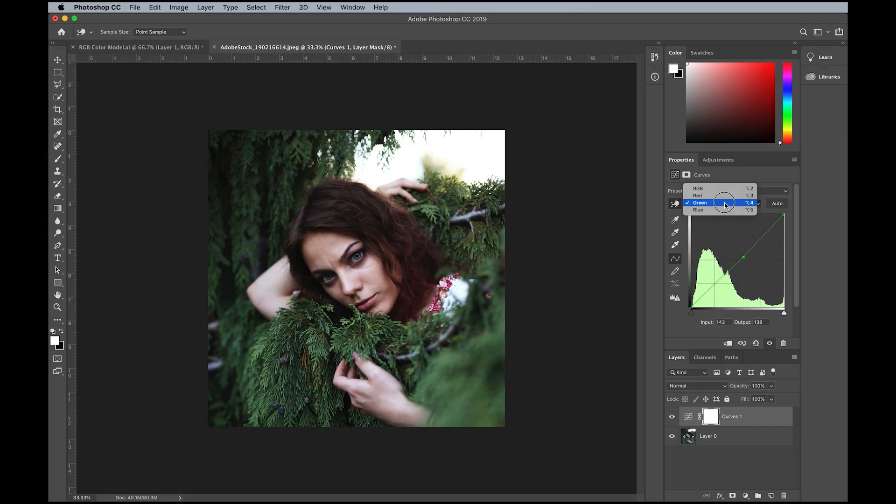
click(724, 196)
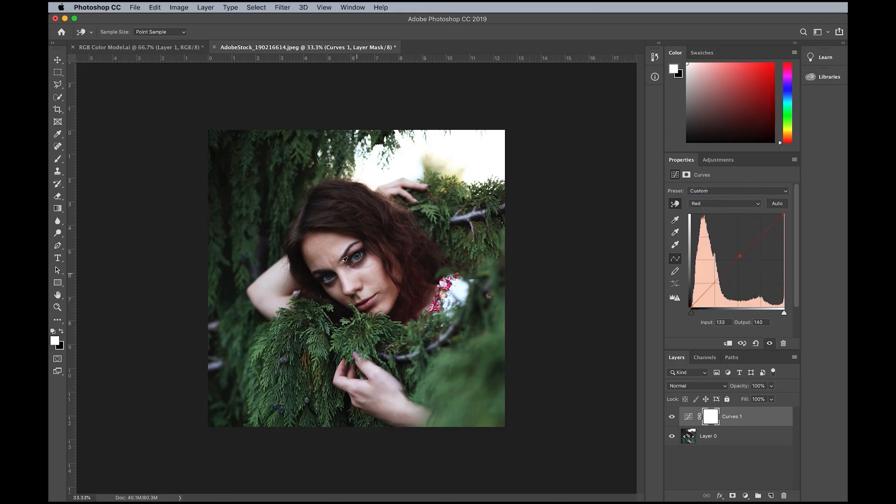
drag(316, 259, 319, 251)
- Toggle the Curves adjustment layer's visibility repeatedly to compare the portrait before and after, leaving the layer visible
click(672, 416)
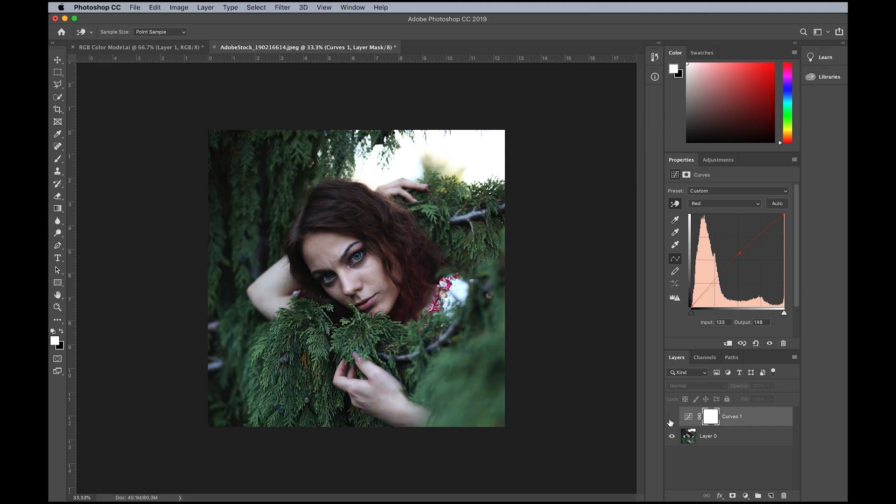
click(671, 417)
click(672, 417)
click(672, 417)
click(672, 417)
click(671, 417)
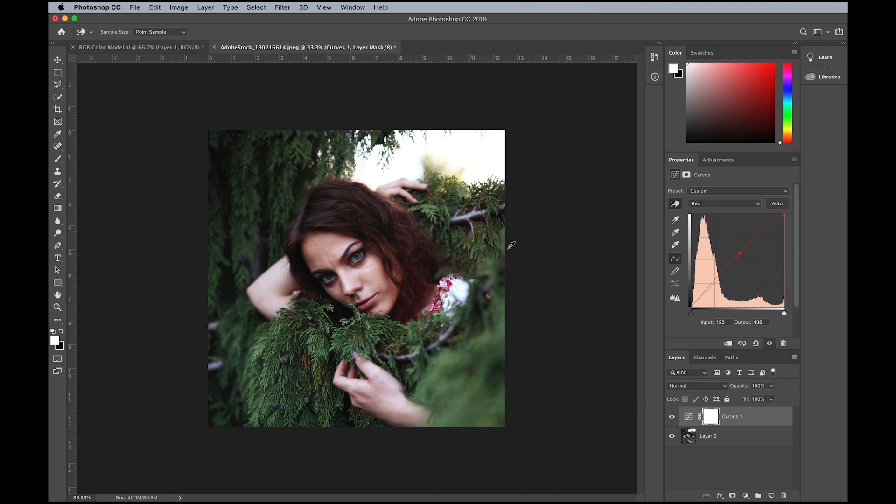
- Brighten the portrait on the composite RGB curve with a highlight point at input 175, output 212 and a shadow point at input 44, output 53
click(710, 205)
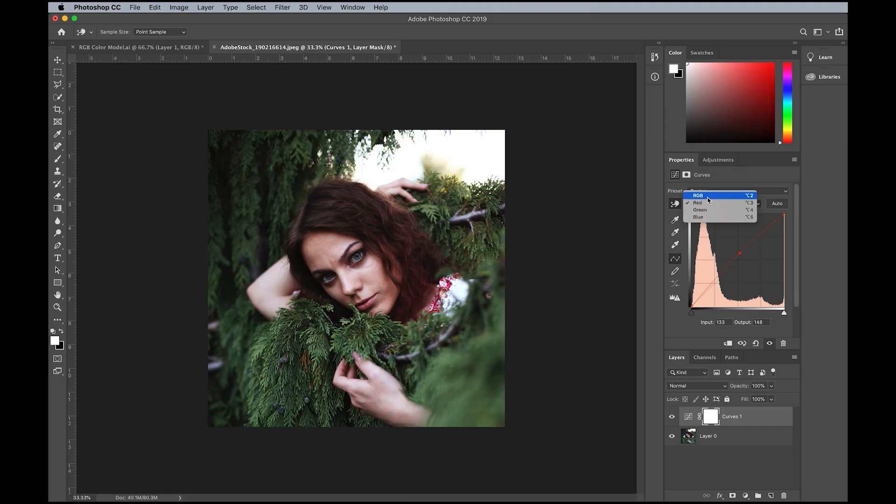
click(709, 196)
drag(756, 237, 755, 231)
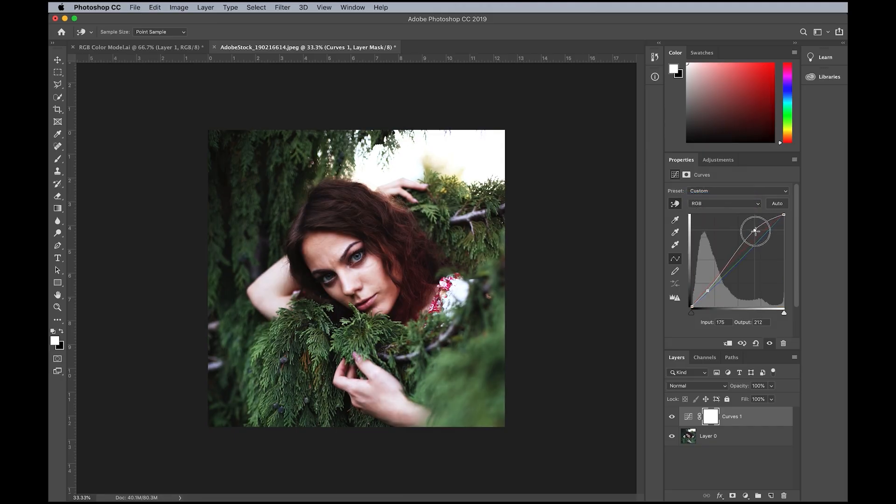
click(708, 290)
drag(709, 290, 709, 287)
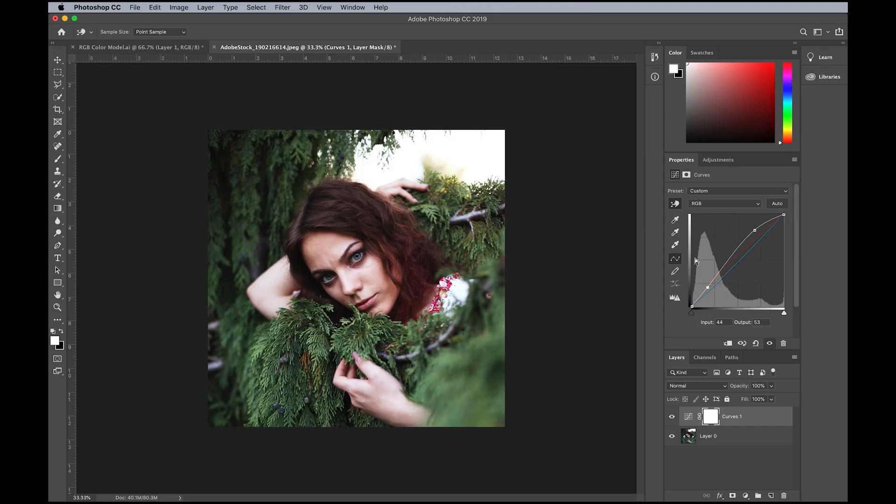
click(675, 203)
click(725, 206)
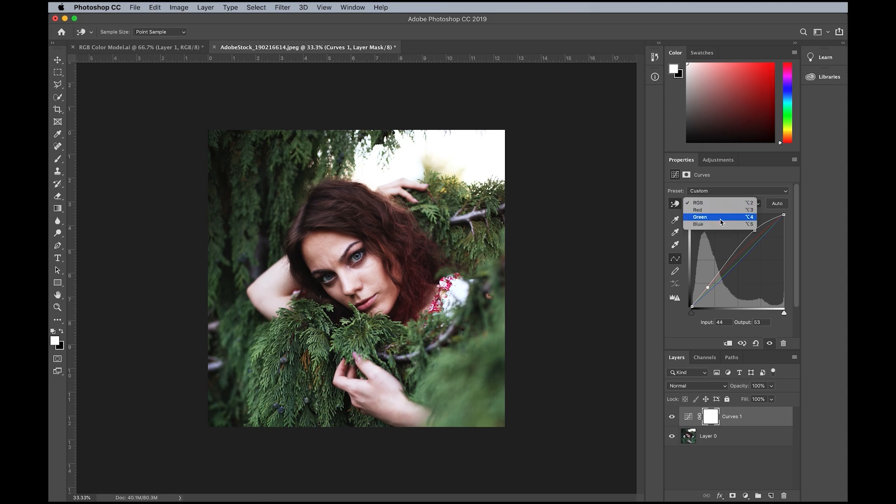
click(717, 187)
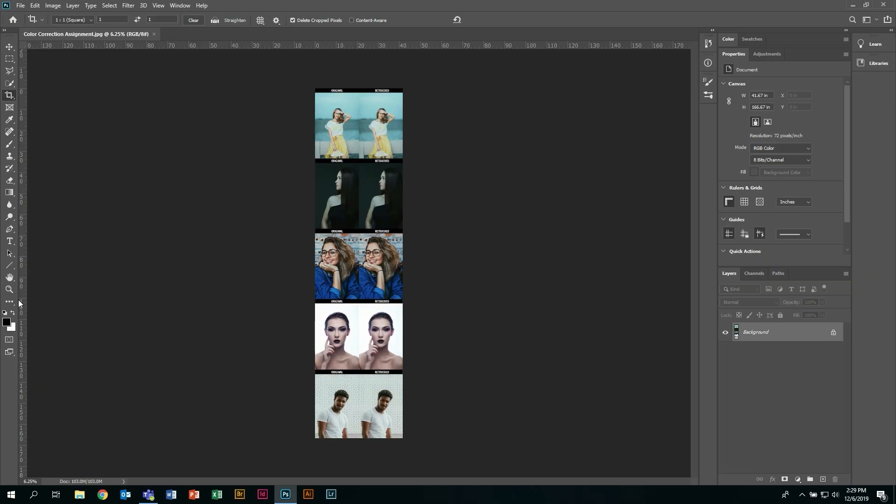
- Select the first retouched photo with a rectangular marquee and add a Curves adjustment layer masked to that selection
click(7, 290)
drag(389, 137, 441, 384)
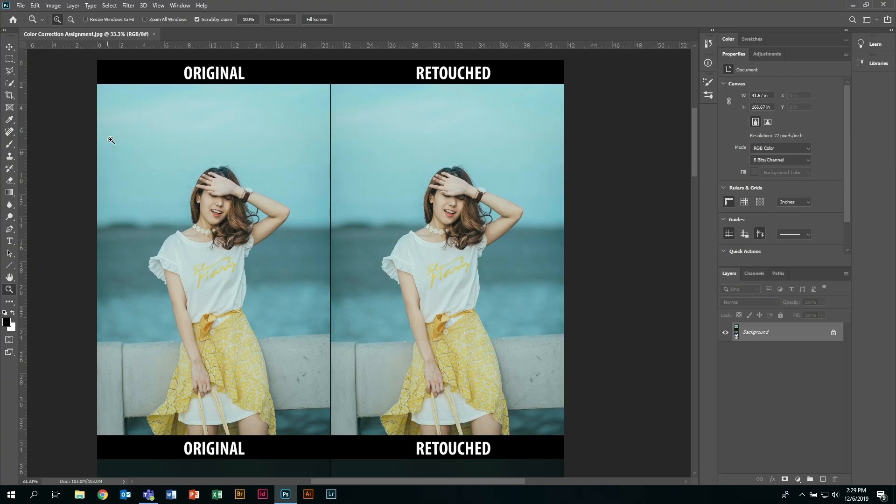
click(9, 58)
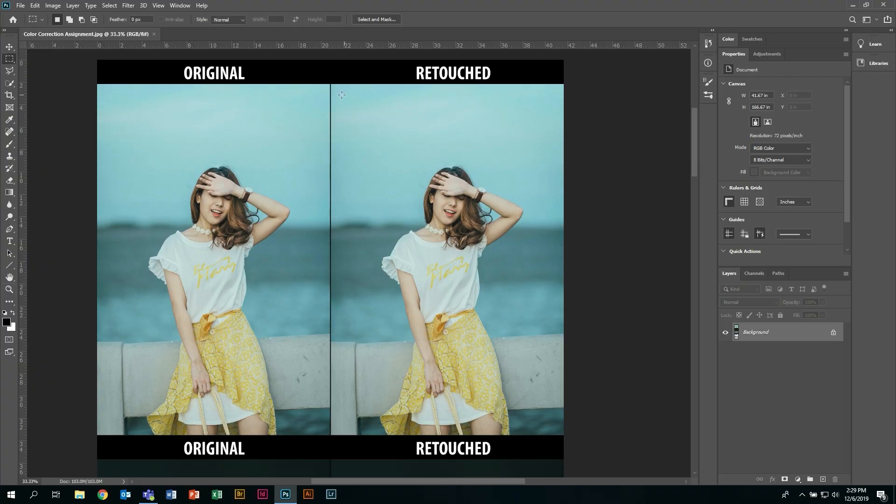
drag(330, 83, 568, 436)
click(797, 479)
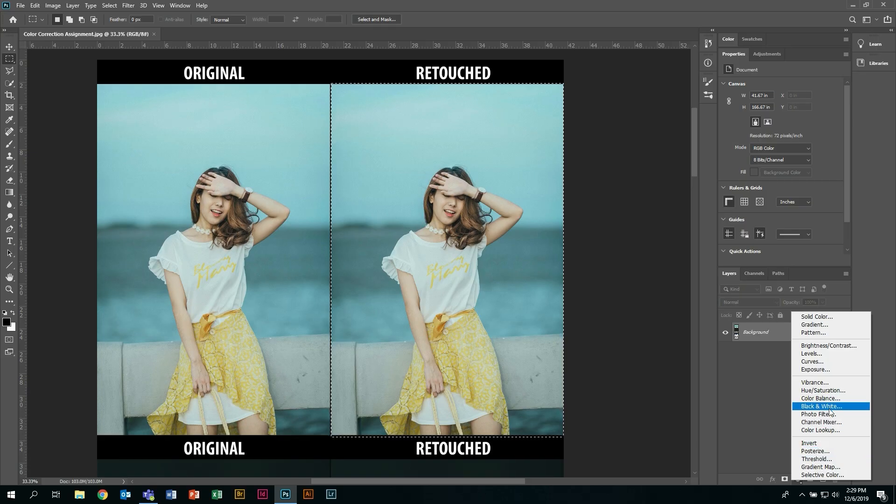
click(817, 362)
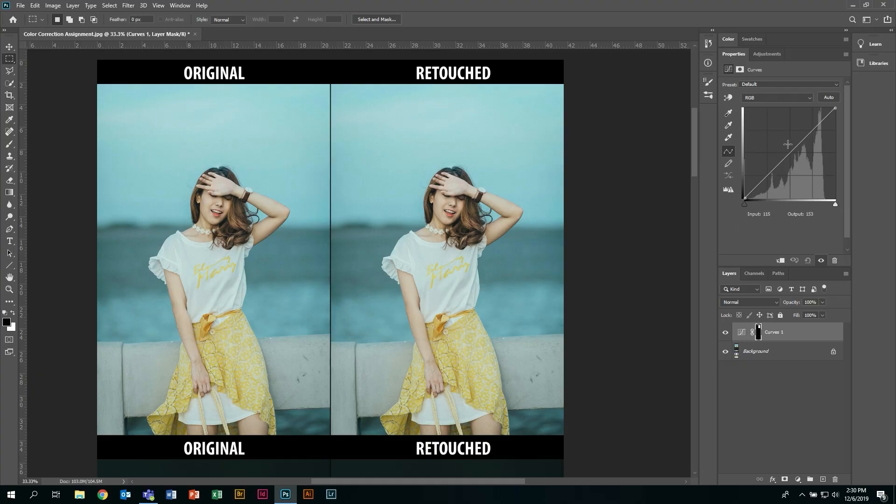
- Lower the Blue channel curve at the facial skin tone in the retouched photo using on-image adjustment
click(753, 85)
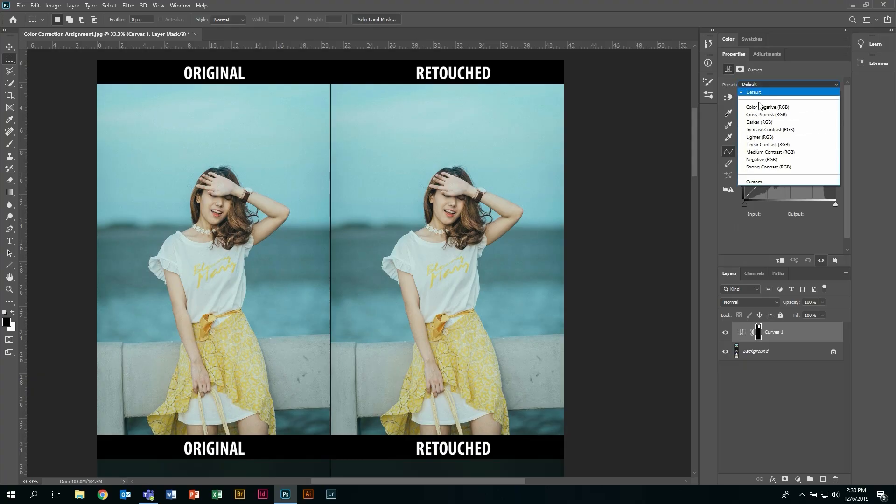
click(765, 83)
click(765, 97)
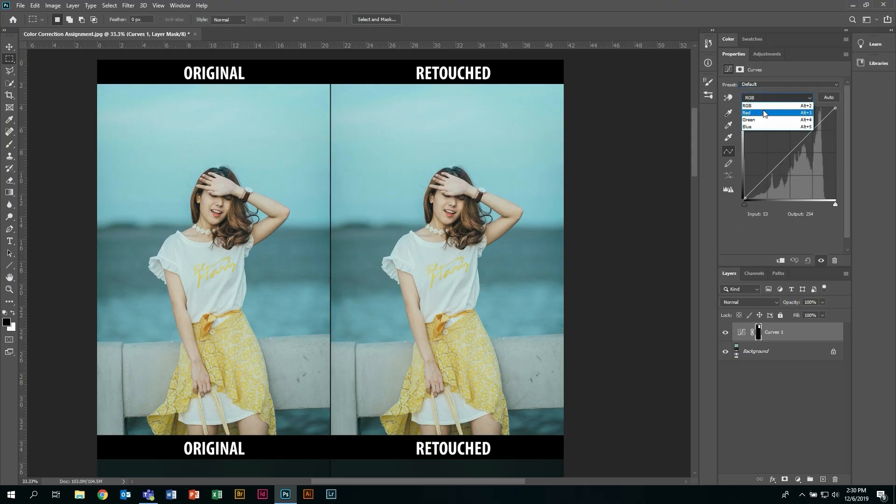
click(759, 127)
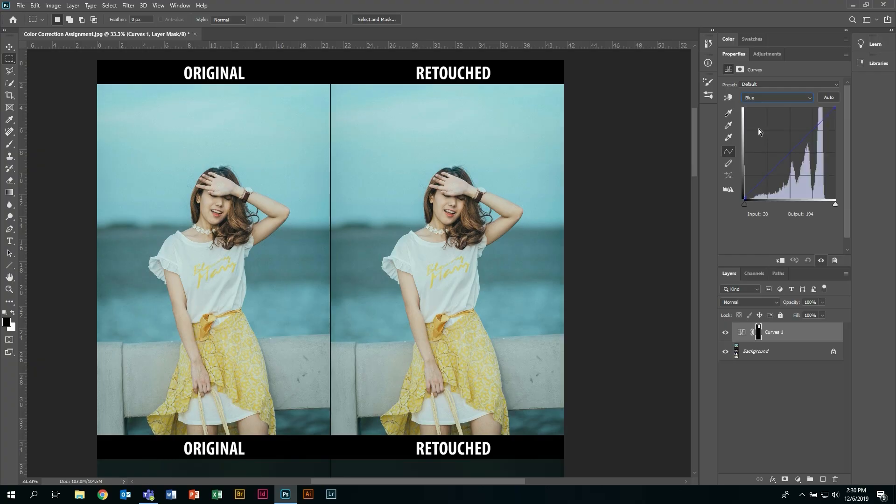
click(729, 99)
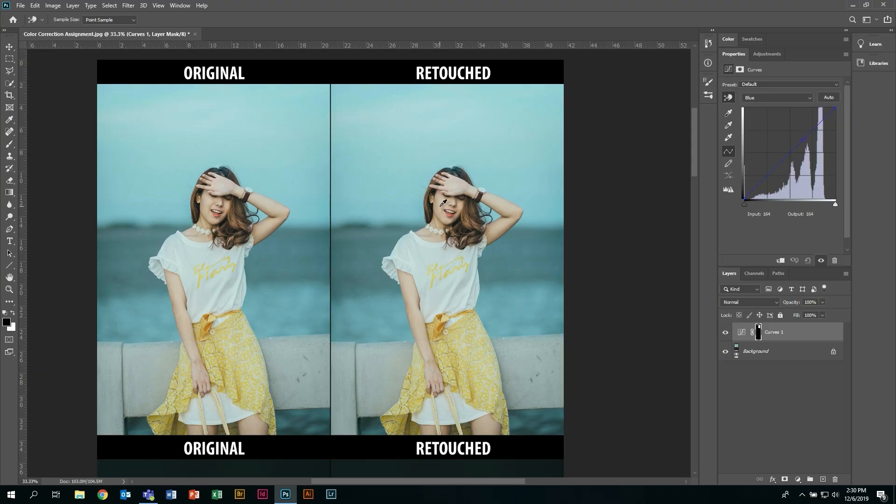
drag(443, 203, 441, 211)
- Raise the Red channel curve at the retouched woman's facial skin tone to output 223 at input 202
click(791, 98)
click(770, 118)
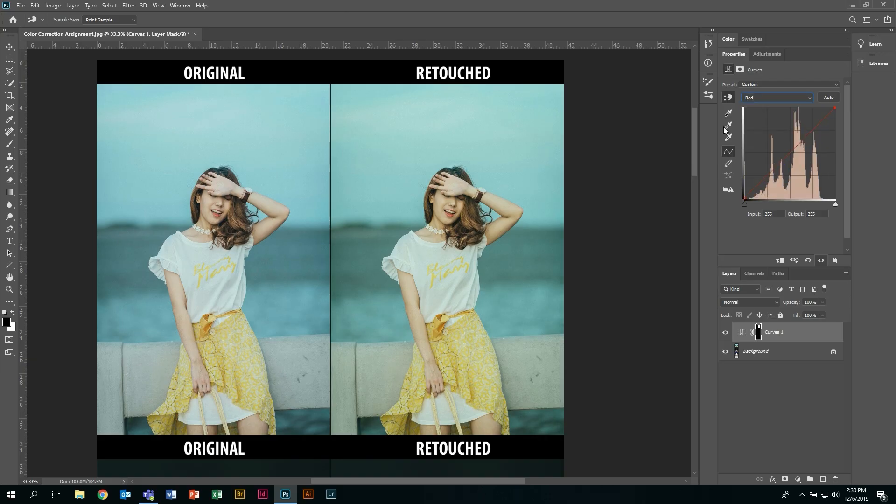
drag(440, 197, 438, 192)
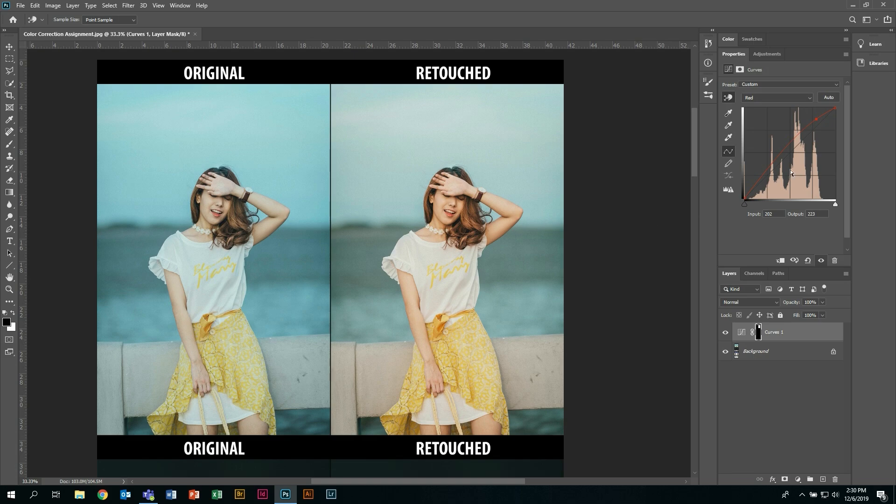
- Add contrast on the composite RGB curve by darkening the water below the wall and setting the face tone to input 193, output 196
click(782, 98)
click(776, 105)
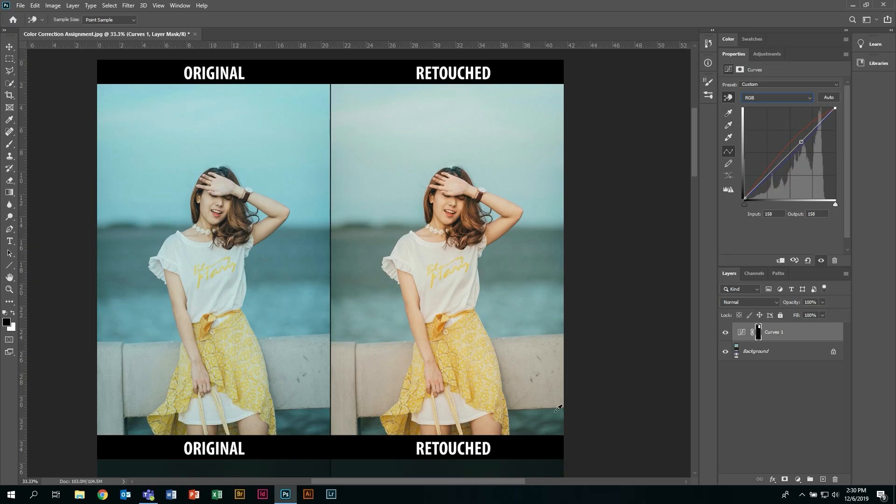
drag(546, 416, 547, 426)
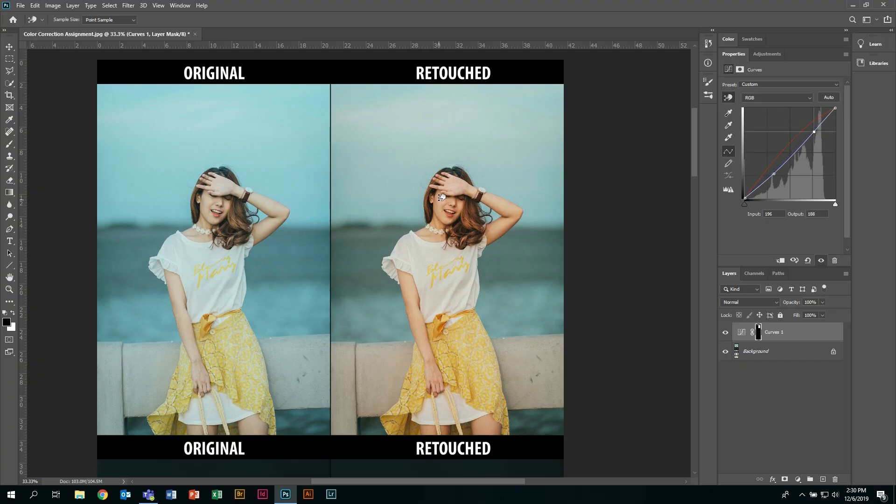
drag(441, 195, 441, 193)
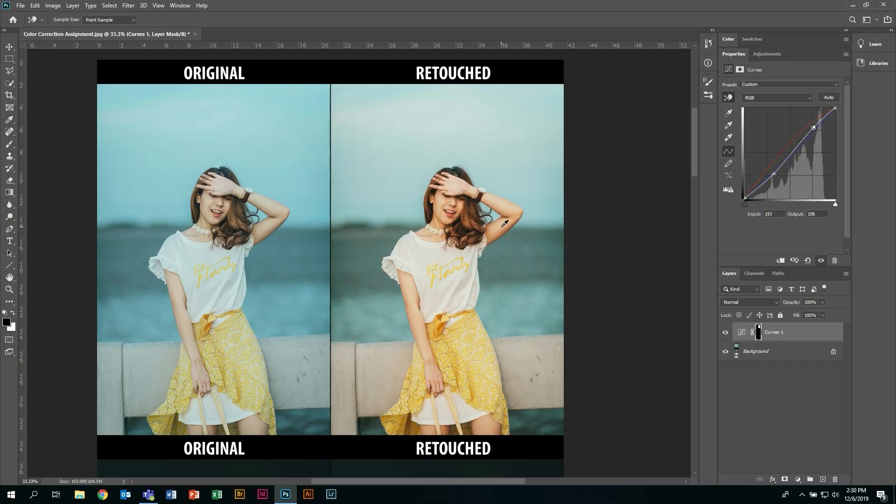